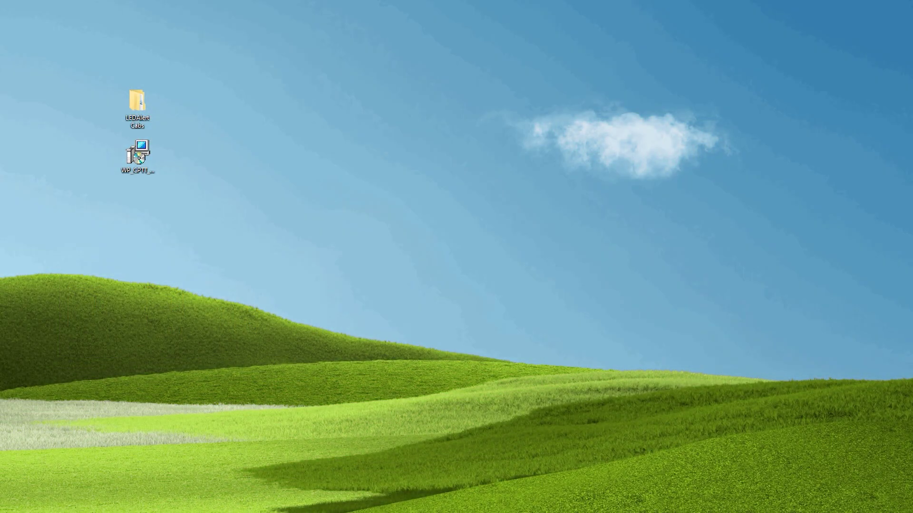
# Open LEDAlert Cabs and look inside the 10.0.10586.107 and 10.0.14393.1066 build folders.
pyautogui.moveTo(106, 83); pyautogui.dragTo(150, 177)
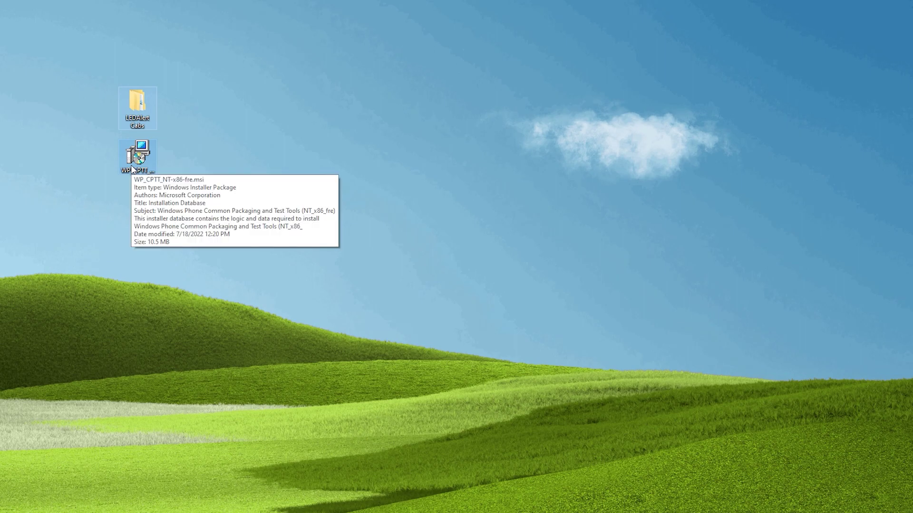
pyautogui.doubleClick(137, 119)
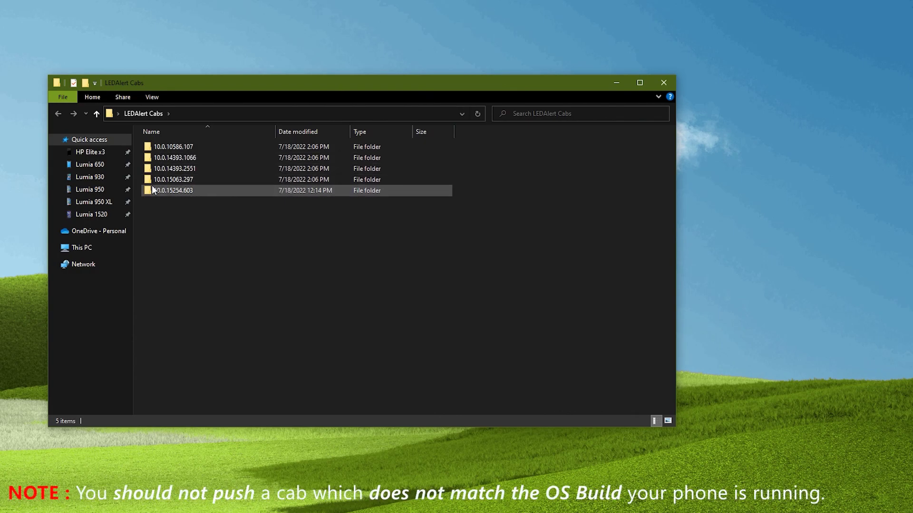
pyautogui.doubleClick(161, 147)
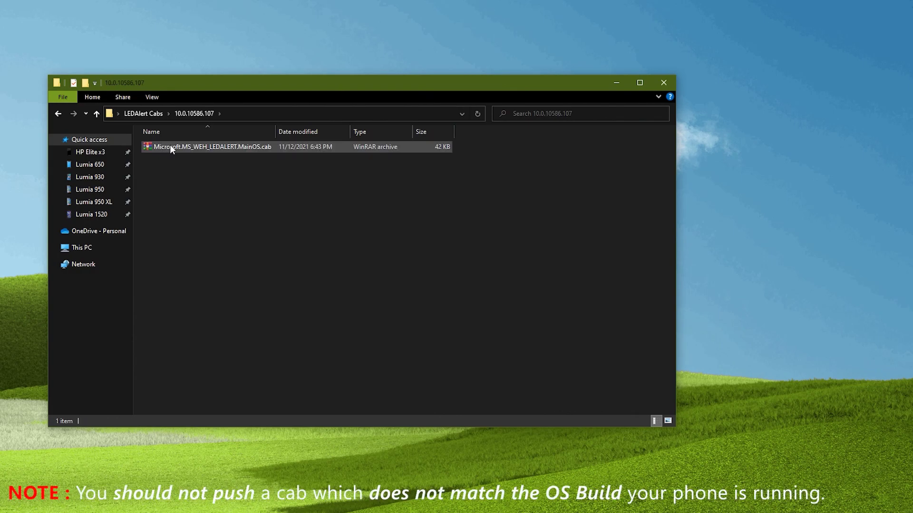
pyautogui.click(96, 114)
pyautogui.doubleClick(155, 158)
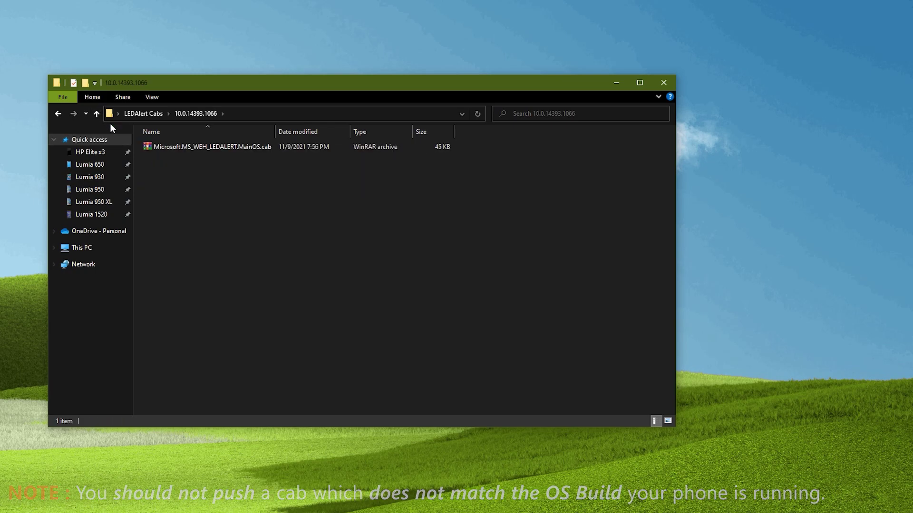
pyautogui.click(97, 114)
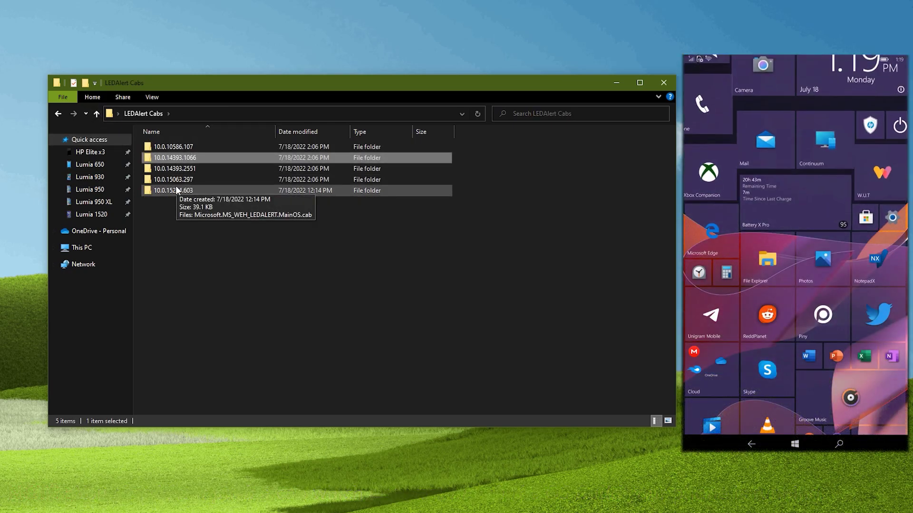
# Delete the four build folders other than 10.0.15254.603 and close the window.
pyautogui.click(172, 204)
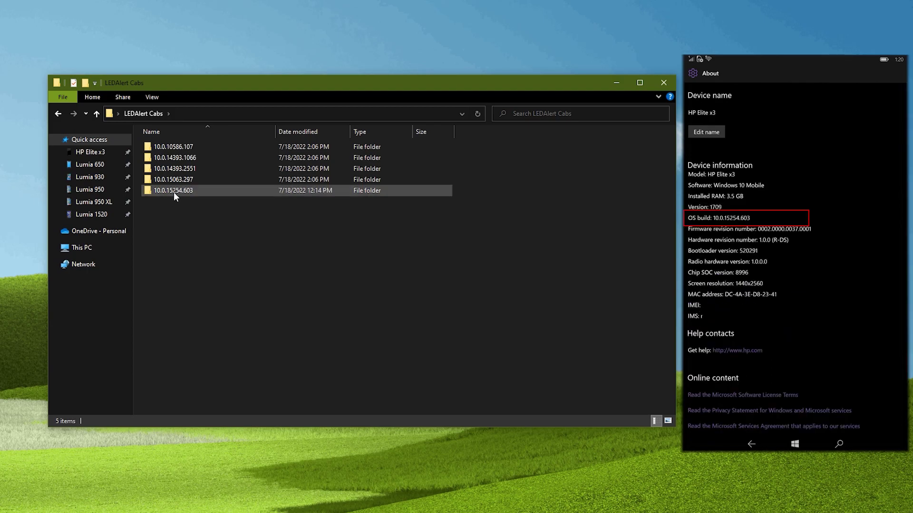
pyautogui.click(173, 190)
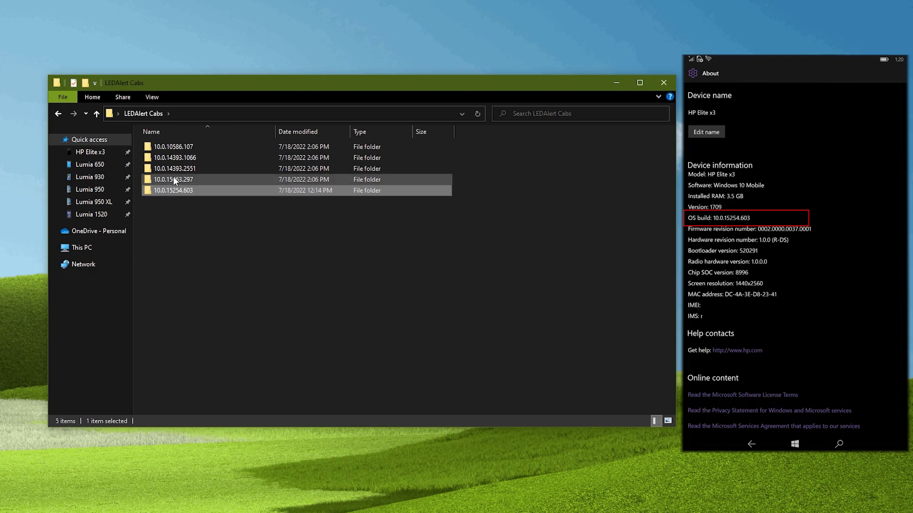
pyautogui.moveTo(173, 176); pyautogui.dragTo(178, 145)
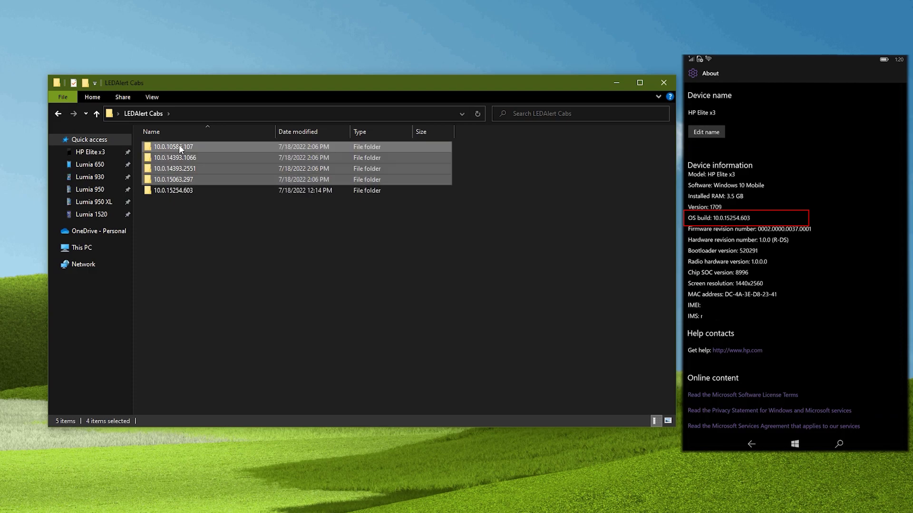
pyautogui.press('Delete')
pyautogui.press('Return')
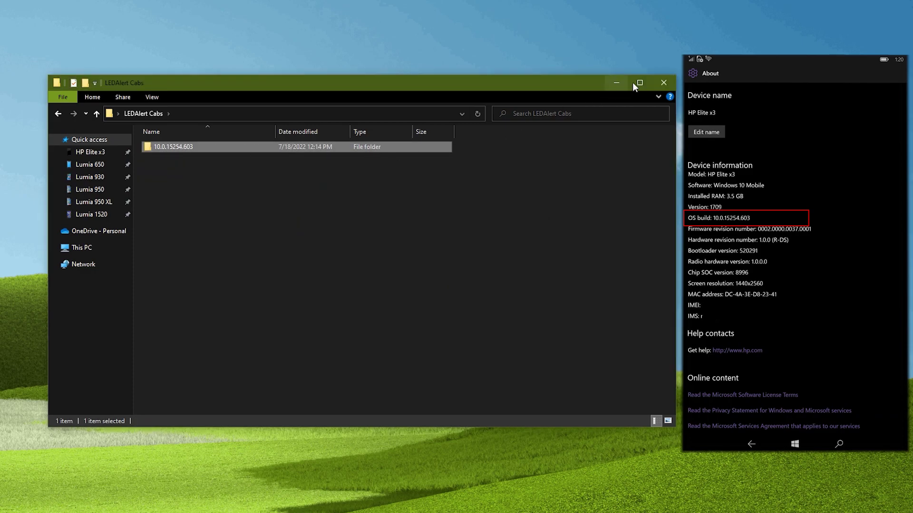
pyautogui.click(661, 80)
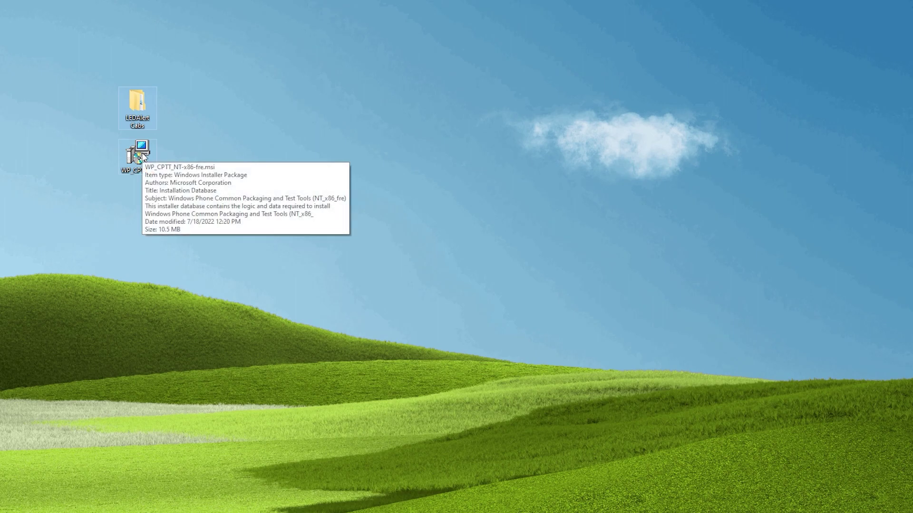
# Run the WP_CPTT_NT-x86-fre.msi installer past the security warning and install the tools.
pyautogui.doubleClick(143, 156)
pyautogui.click(461, 267)
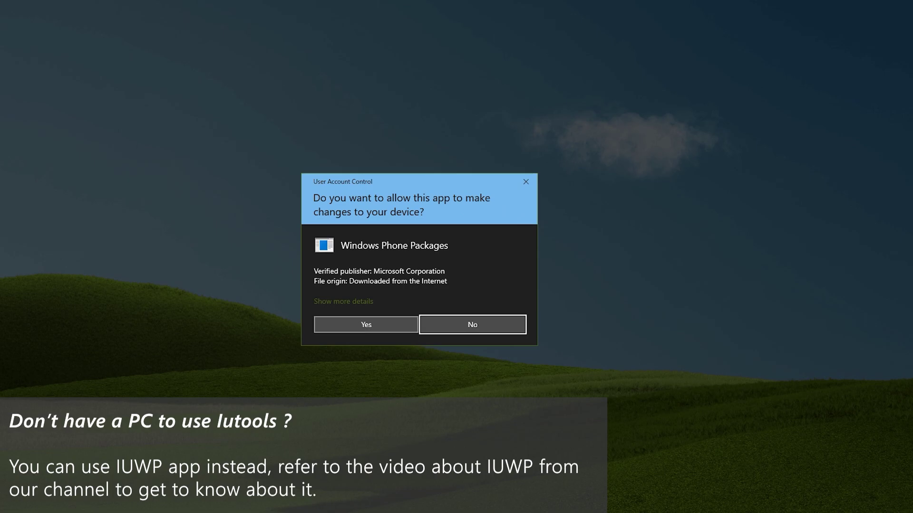
pyautogui.click(384, 316)
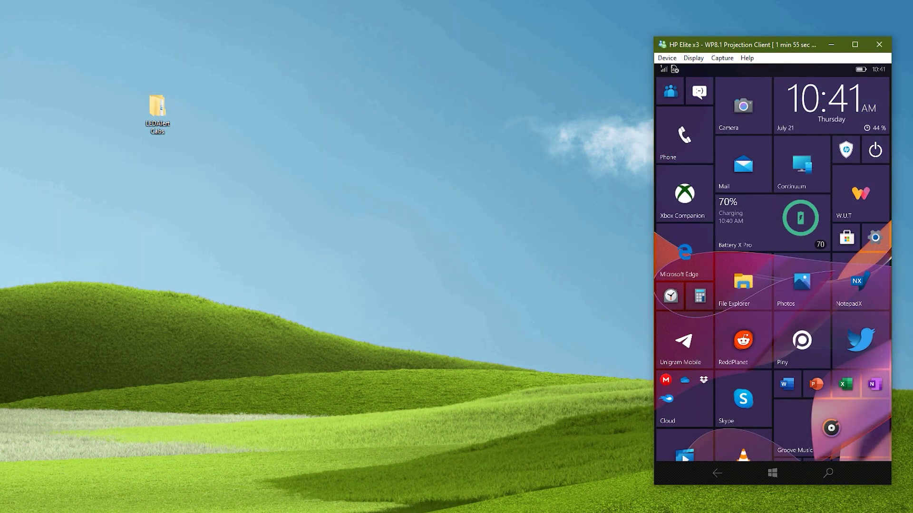
# Locate the MainOS cab in LEDAlert Cabs\10.0.15254.603, then return to the Local Disk (C:) window.
pyautogui.doubleClick(161, 107)
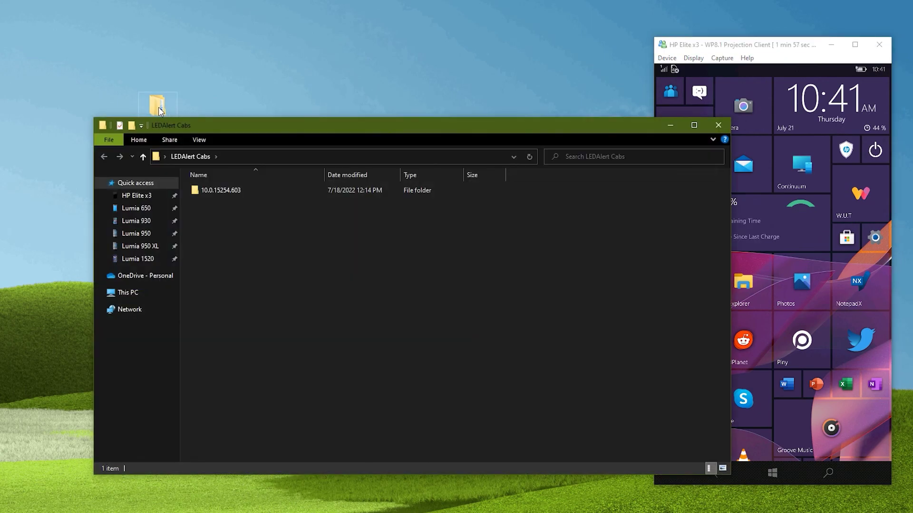
pyautogui.doubleClick(200, 193)
pyautogui.click(198, 193)
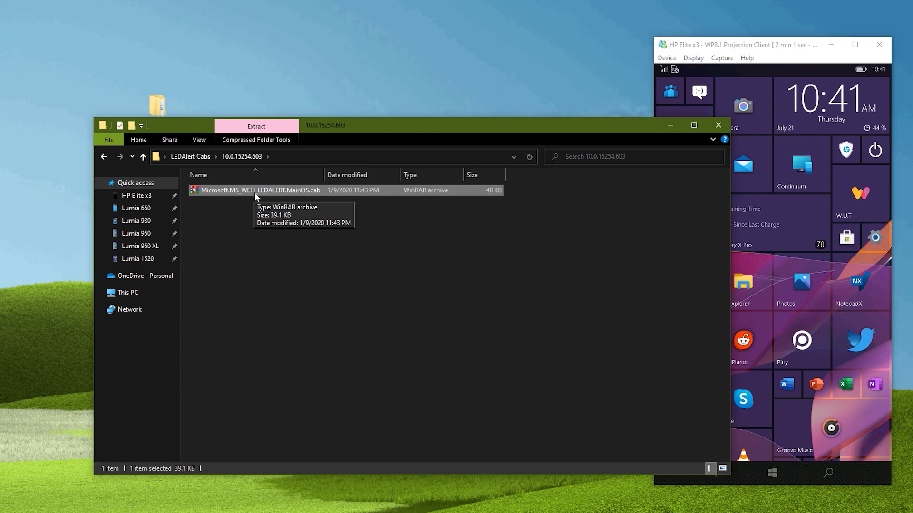
pyautogui.click(668, 126)
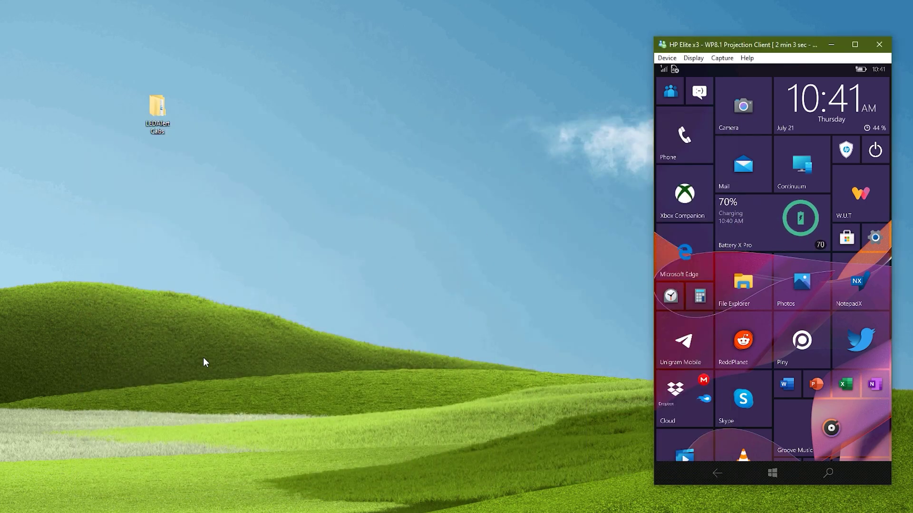
pyautogui.click(14, 495)
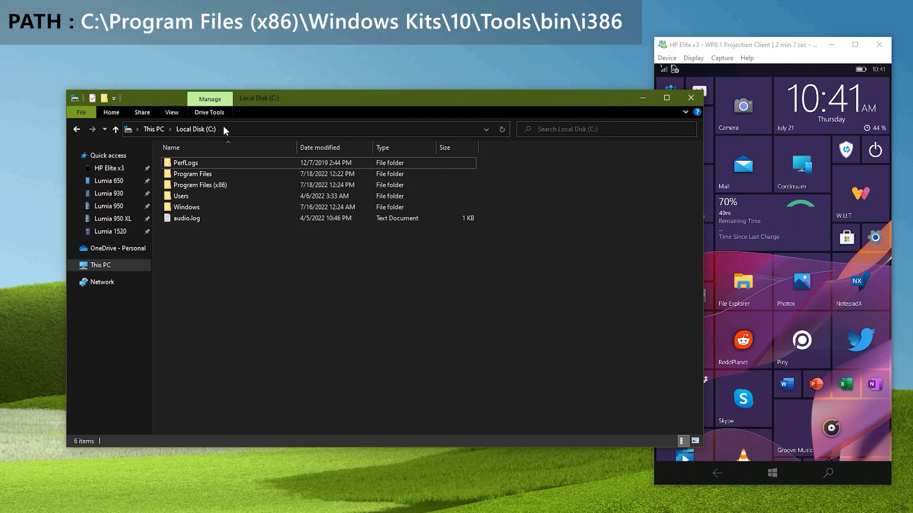
# Browse to Program Files (x86)\Windows Kits\10\Tools\bin\i386 and launch cmd from the address bar.
pyautogui.doubleClick(208, 187)
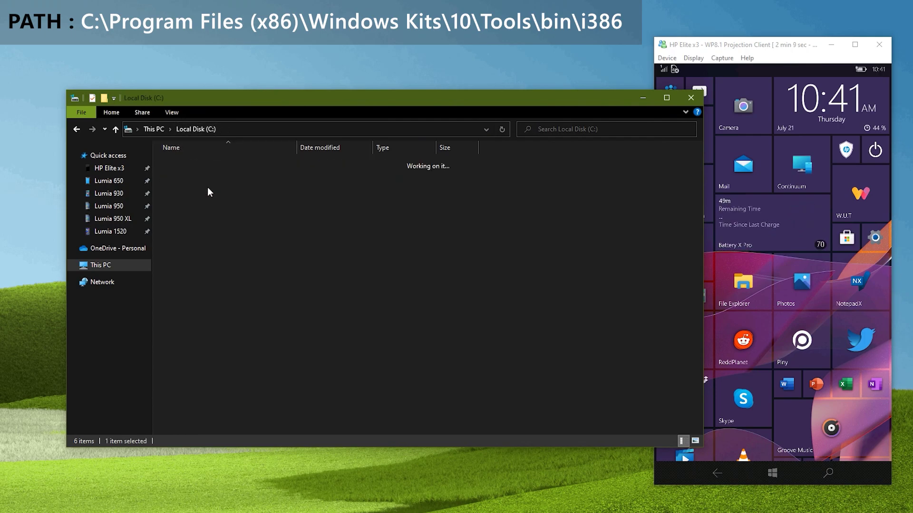
pyautogui.scroll(-4, 212, 212)
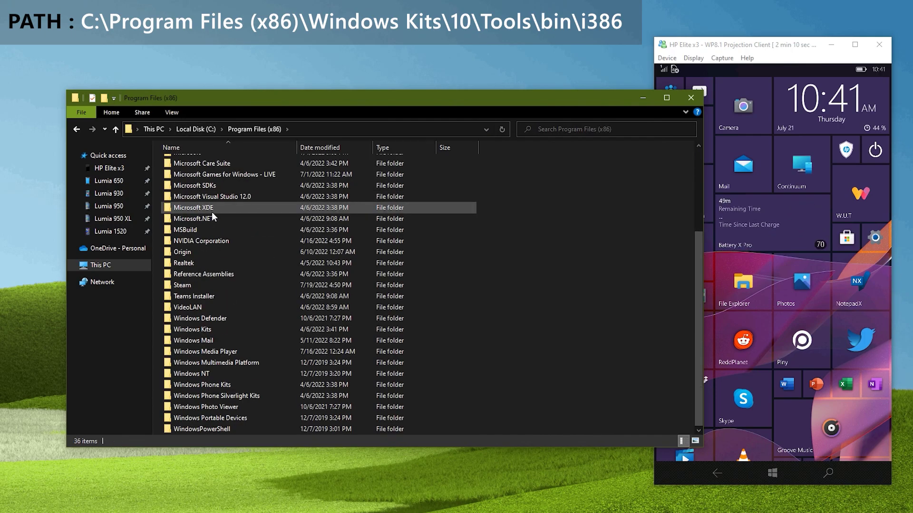
pyautogui.doubleClick(220, 330)
pyautogui.doubleClick(197, 174)
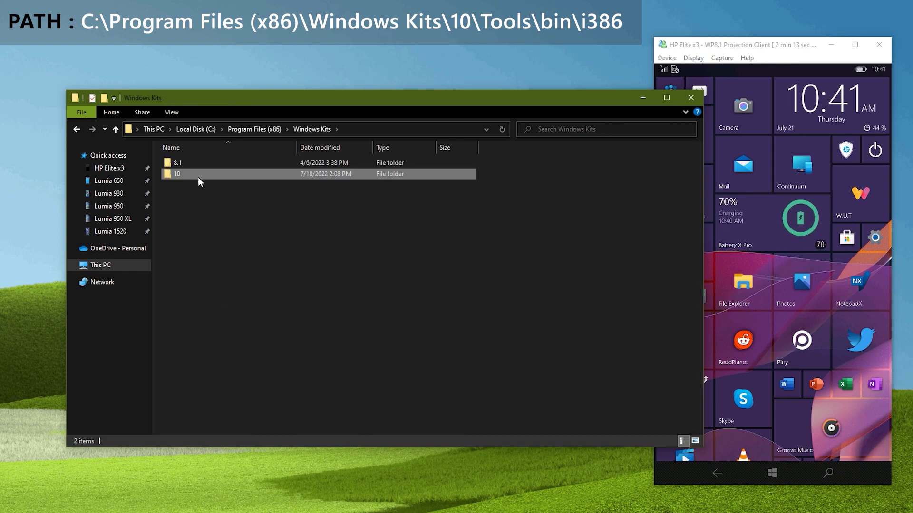
pyautogui.doubleClick(189, 207)
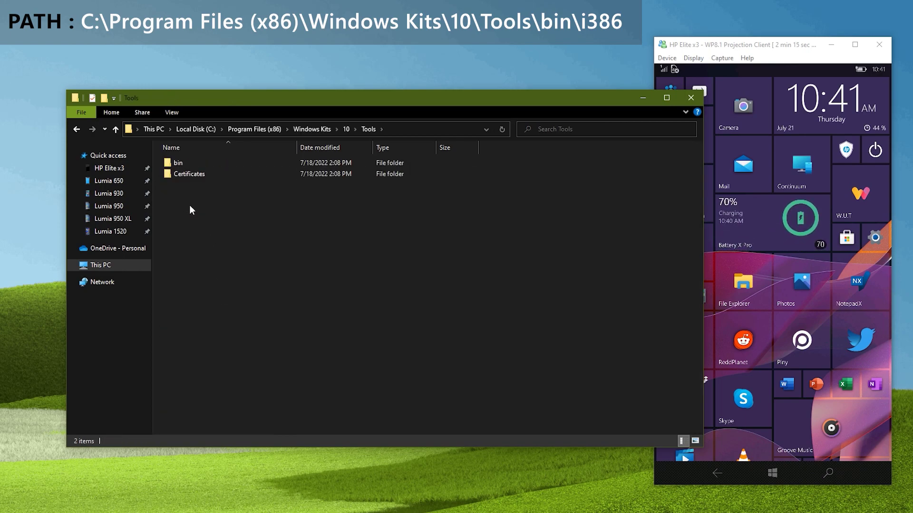
pyautogui.doubleClick(187, 165)
pyautogui.doubleClick(187, 164)
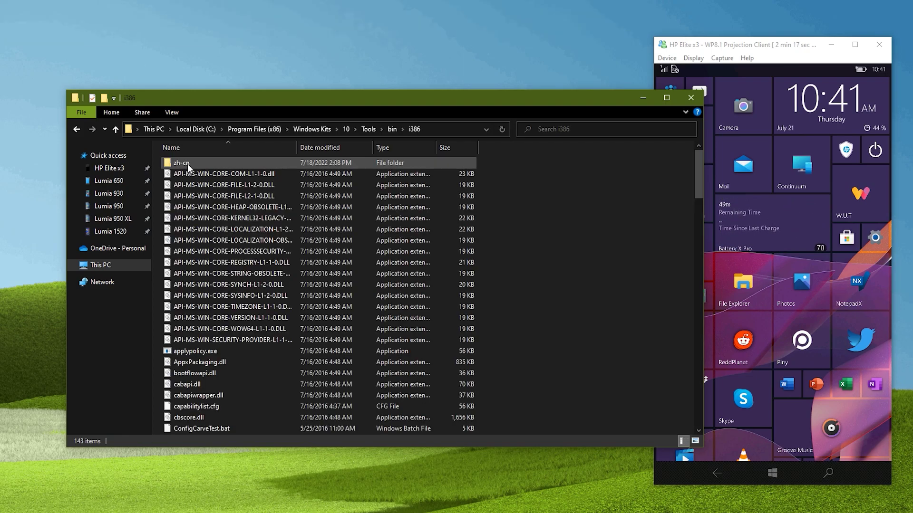
pyautogui.click(434, 129)
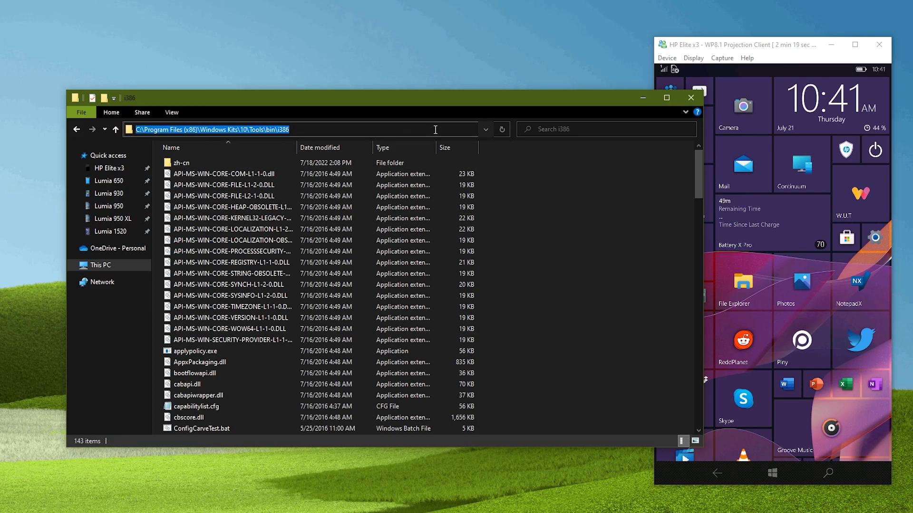
pyautogui.write('cmd')
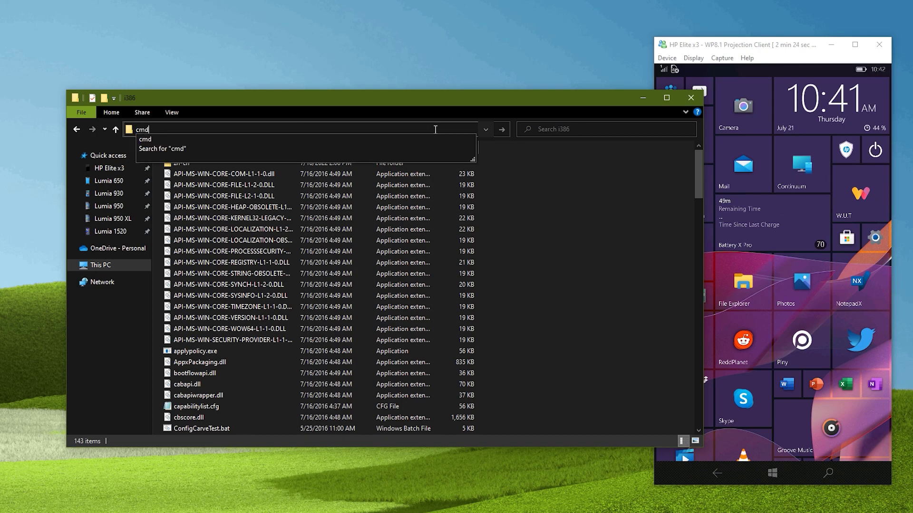
pyautogui.press('Return')
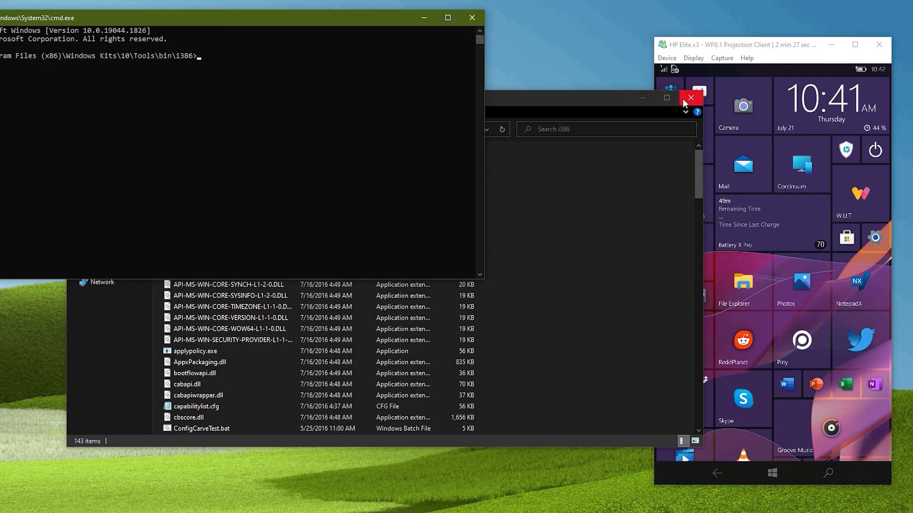
# Start the command iutool -v -p in the Command Prompt window.
pyautogui.click(683, 99)
pyautogui.moveTo(313, 15); pyautogui.dragTo(386, 55)
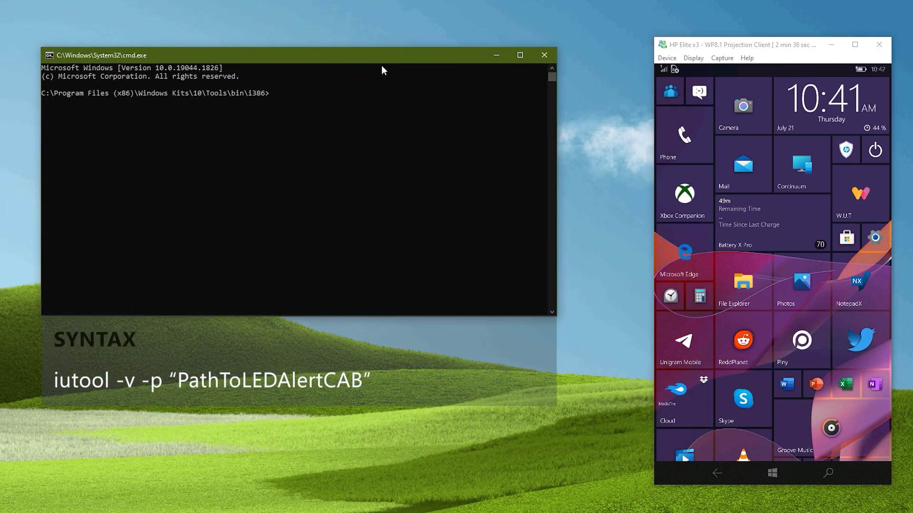
pyautogui.write('iut')
pyautogui.write('ool ')
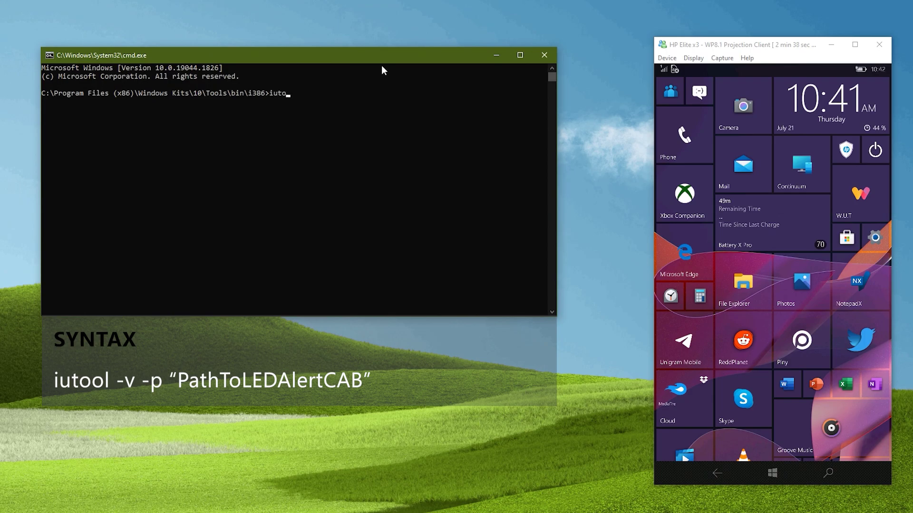
pyautogui.write('-v -p')
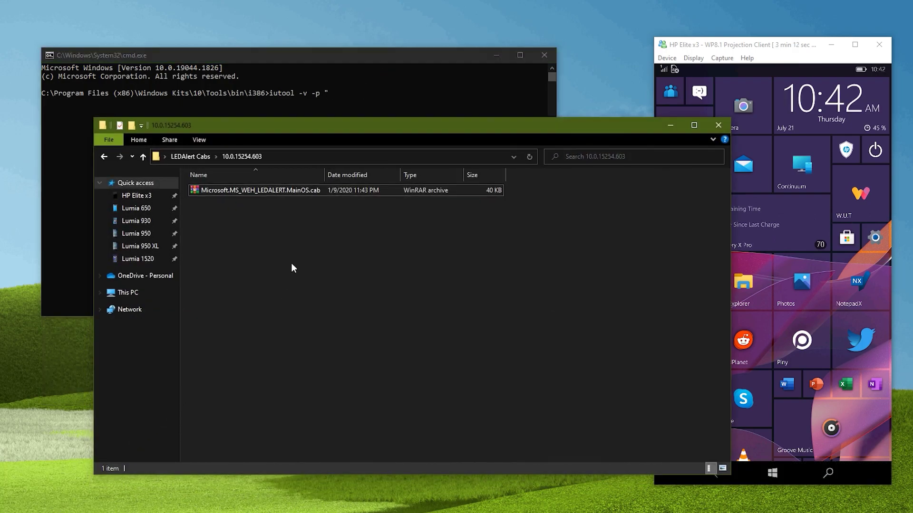
# Append the copied 10.0.15254.603 cab folder path in quotes and run the iutool command.
pyautogui.click(257, 189)
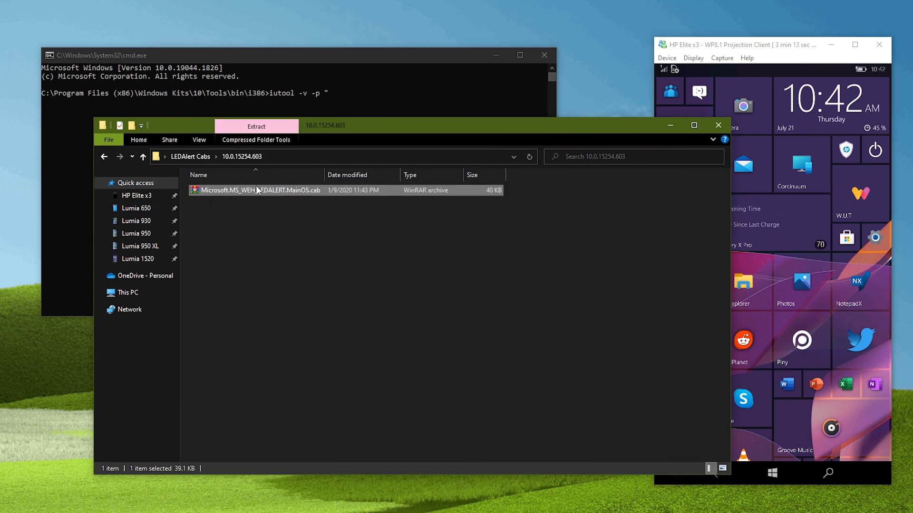
pyautogui.click(293, 155)
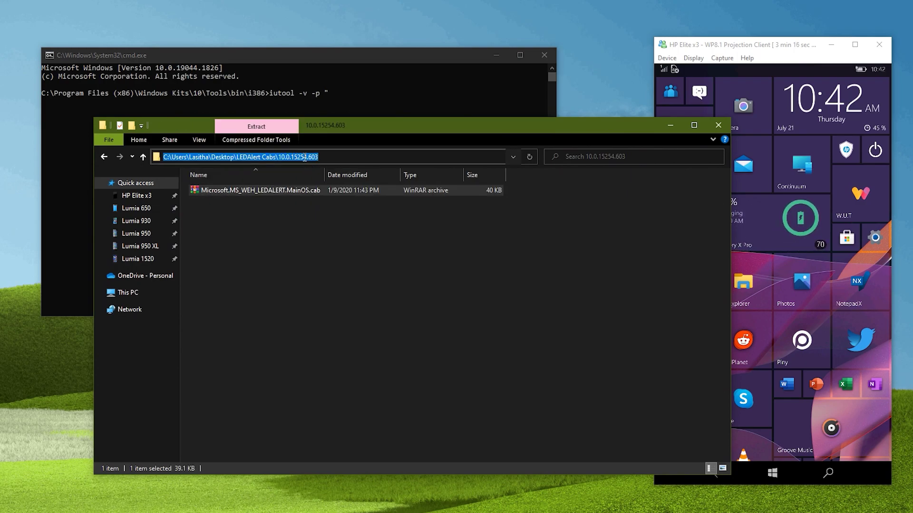
pyautogui.rightClick(305, 158)
pyautogui.click(320, 192)
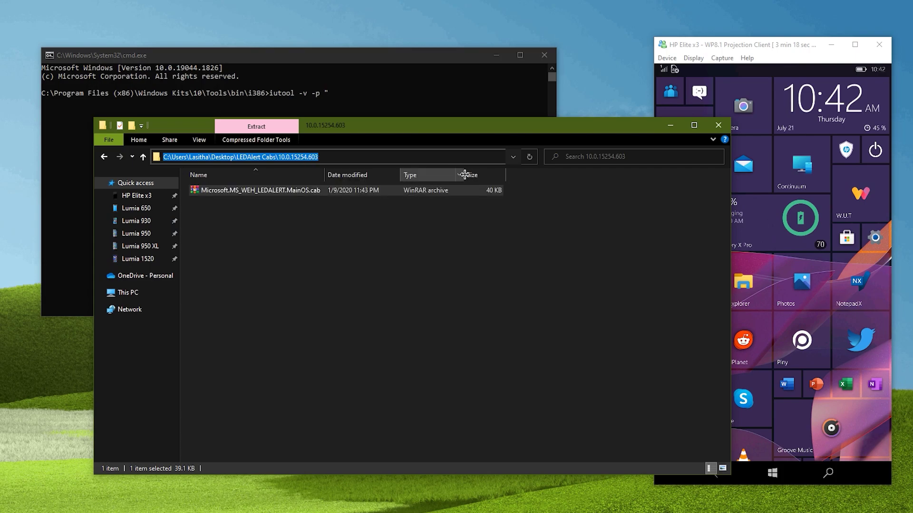
pyautogui.click(718, 125)
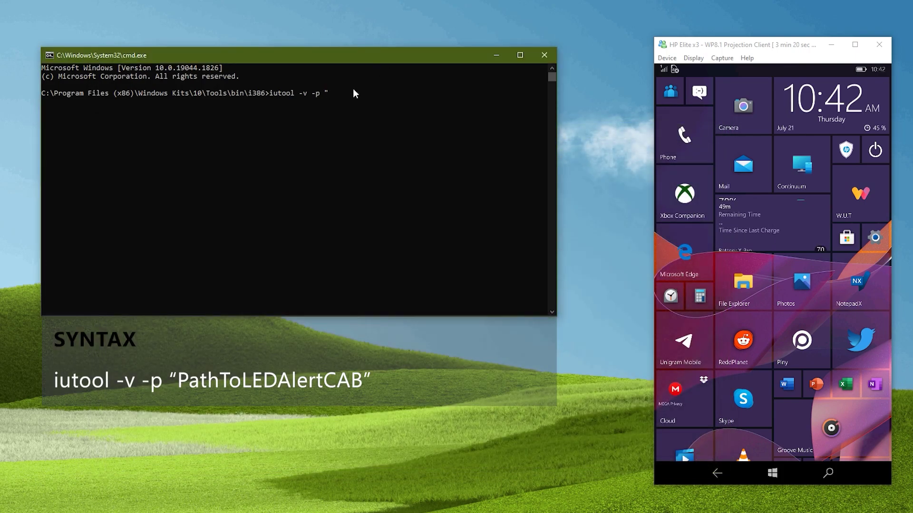
pyautogui.hotkey('ctrl', 'v')
pyautogui.write('"')
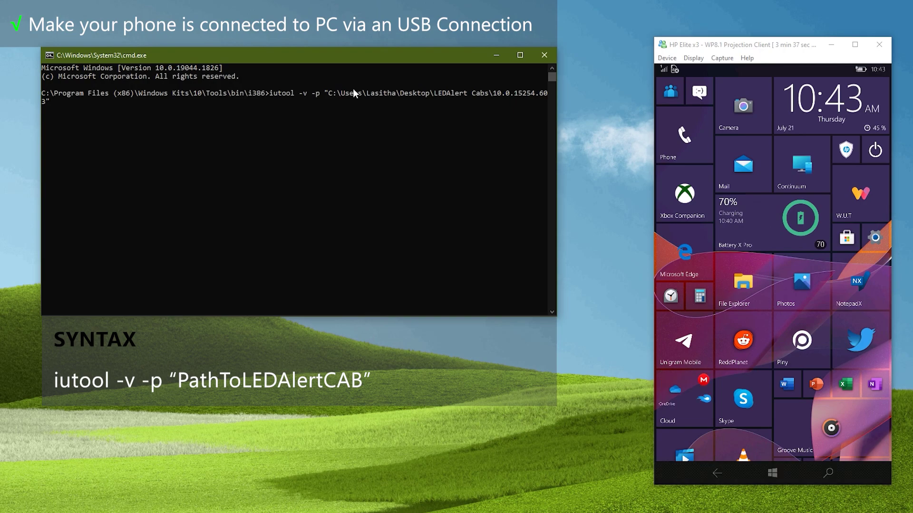
pyautogui.press('Return')
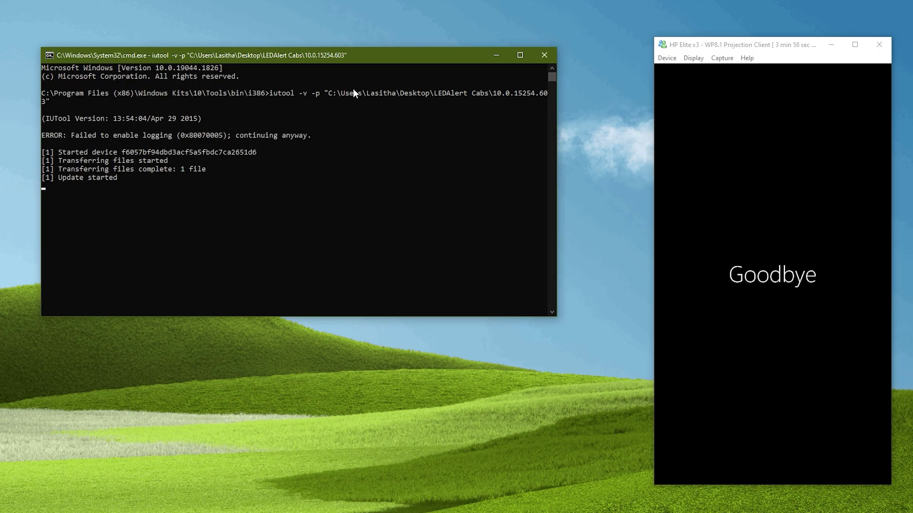
# Close Command Prompt and permanently delete the LEDAlert Cabs desktop folder with Shift+Delete.
pyautogui.click(547, 55)
pyautogui.click(157, 113)
pyautogui.hotkey('shift', 'Delete')
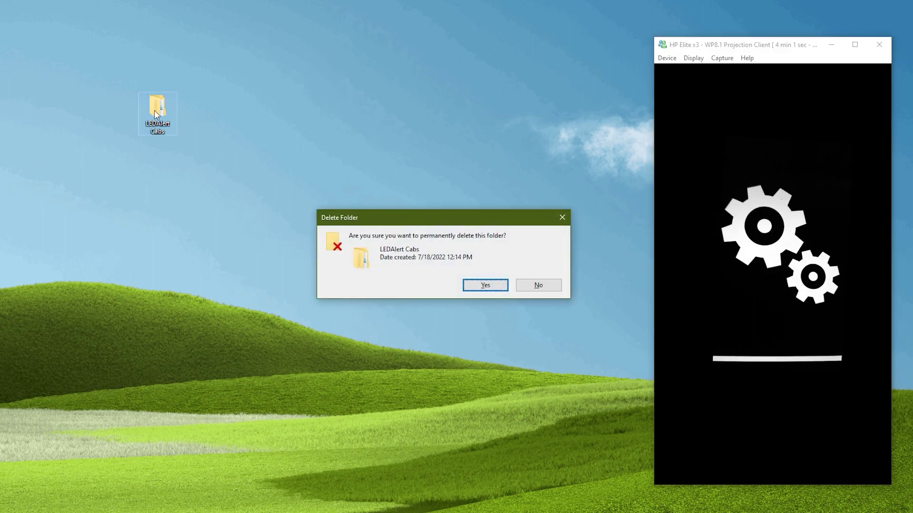
pyautogui.press('Return')
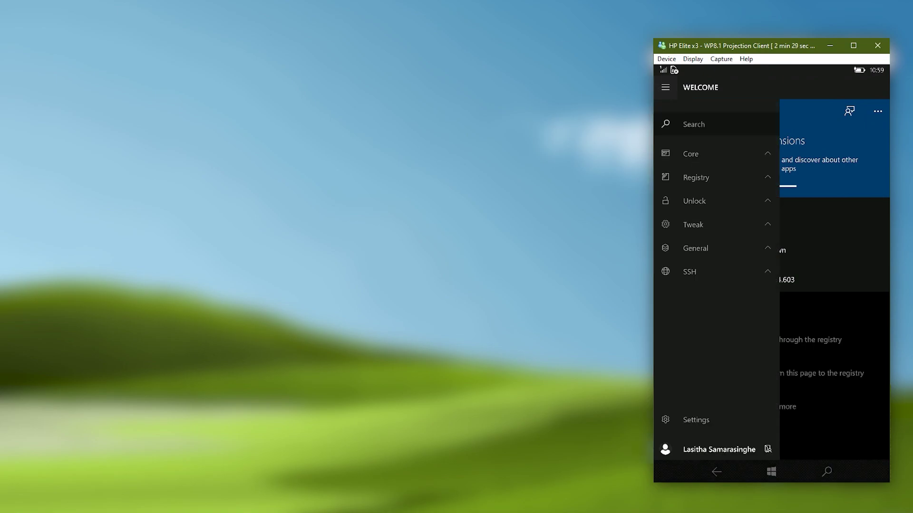
# Expand the Tweak section in Interop Tools' navigation menu.
pyautogui.click(682, 224)
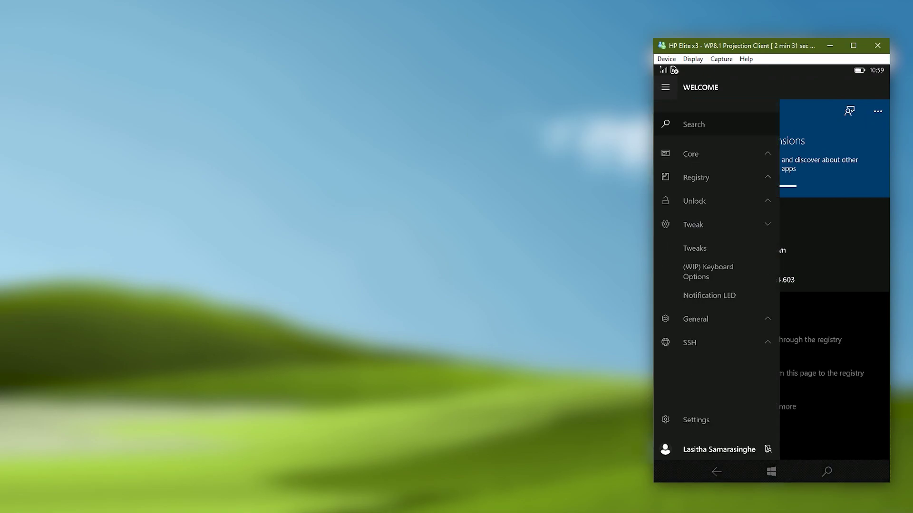
# Select the available LED ACPI\QCOM24A3\0 on the Notification LED page, then return to Start.
pyautogui.click(703, 297)
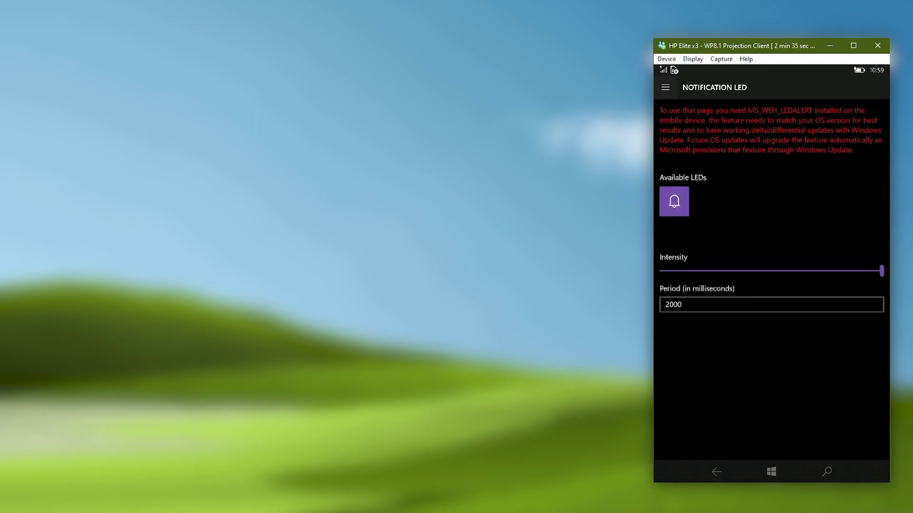
pyautogui.click(674, 202)
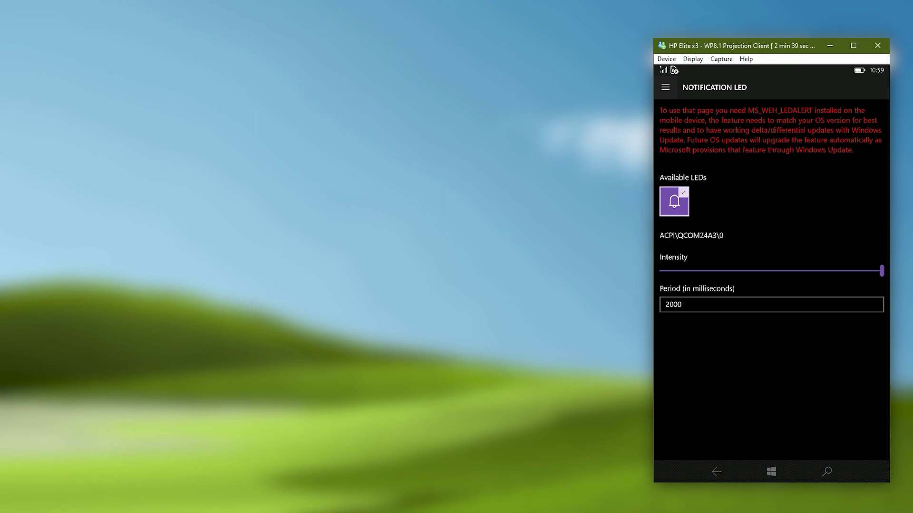
pyautogui.click(771, 472)
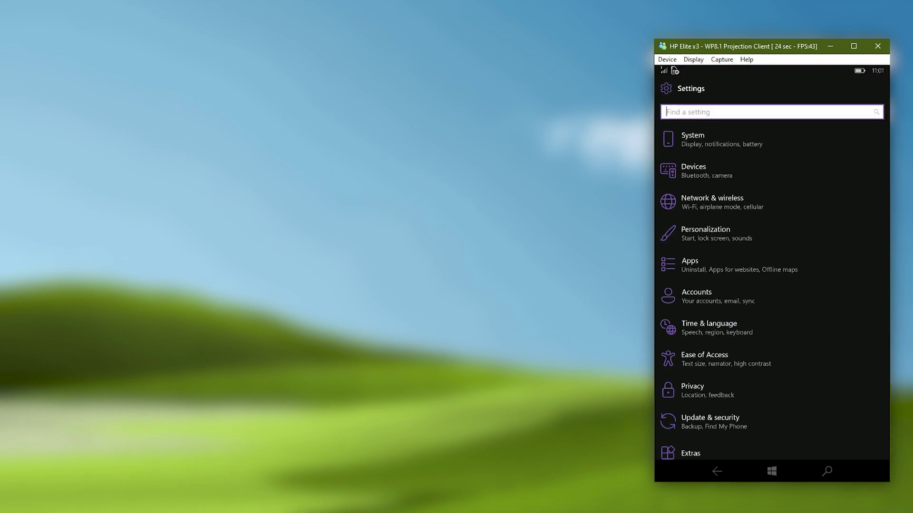
# In System > Notifications & actions, toggle 8 Zip's LED notifications off and back on.
pyautogui.click(689, 138)
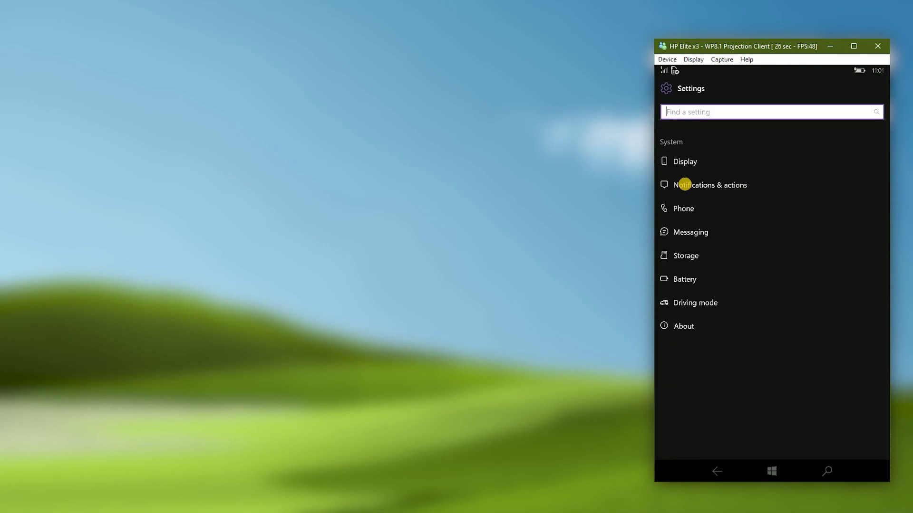
pyautogui.click(685, 185)
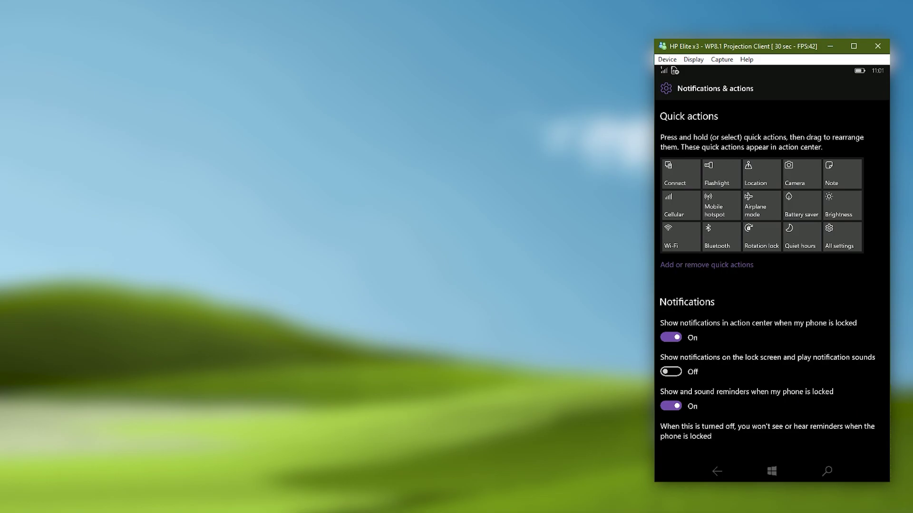
pyautogui.scroll(-10, 805, 404)
pyautogui.scroll(1, 812, 348)
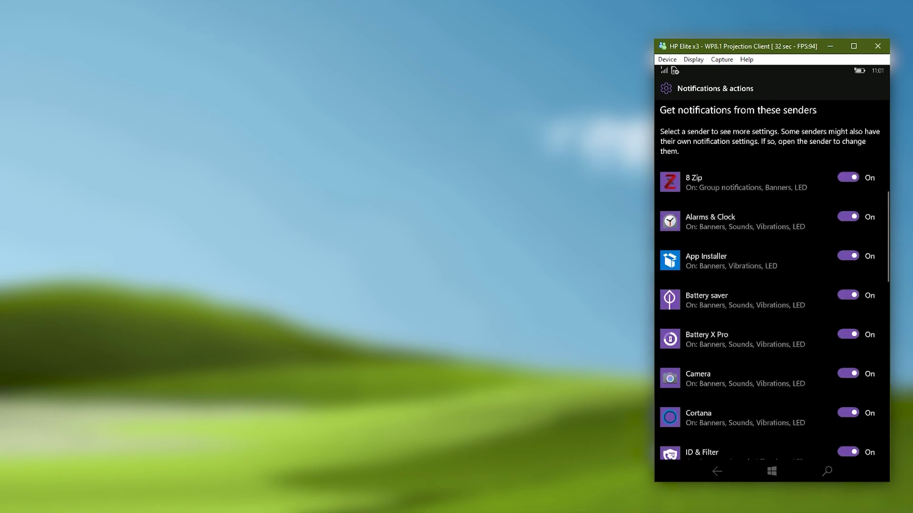
pyautogui.click(801, 188)
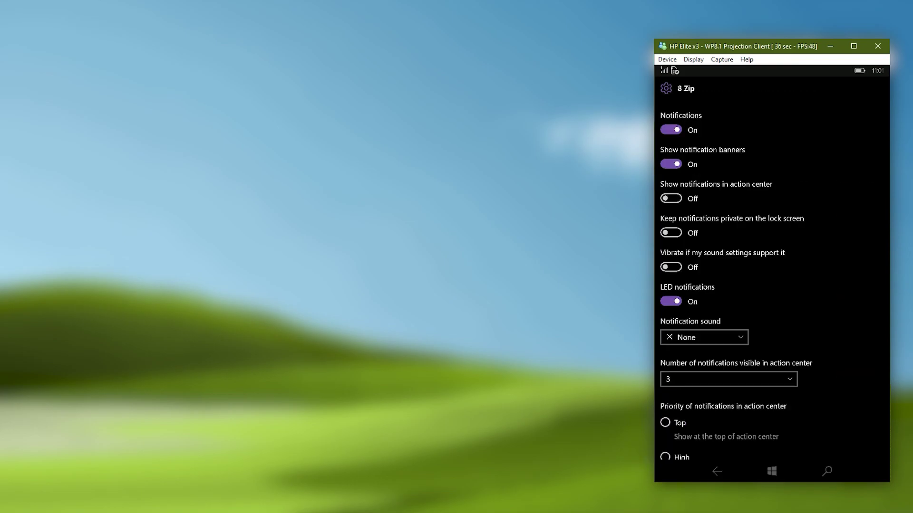
pyautogui.click(668, 299)
pyautogui.click(668, 299)
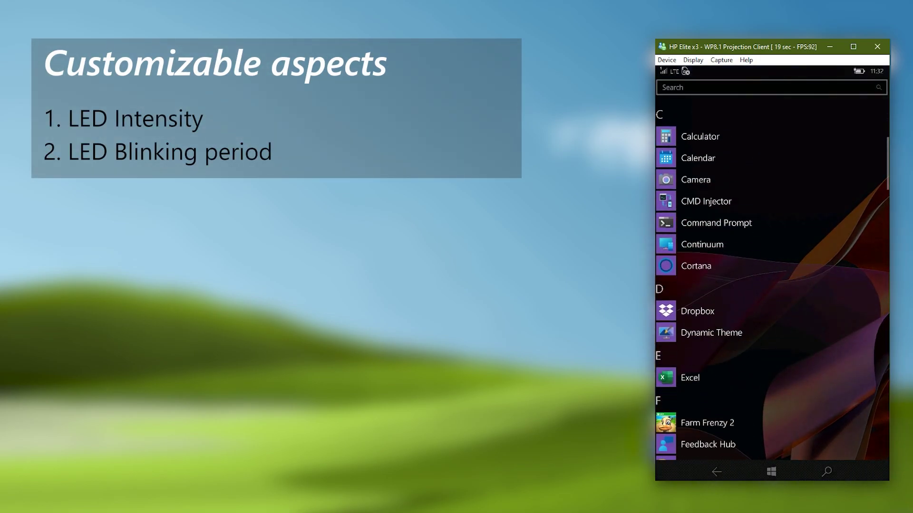
pyautogui.scroll(-3, 701, 383)
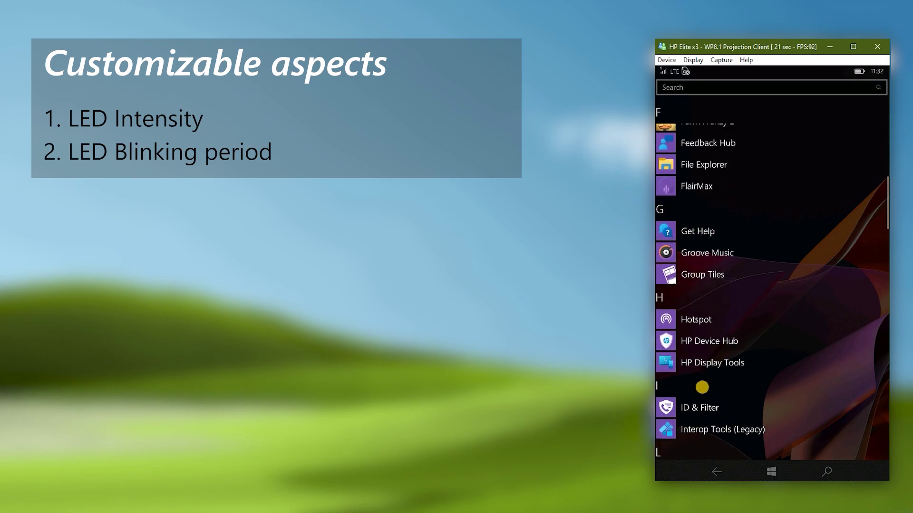
# Scroll the All apps list to the I section and launch Interop Tools (Legacy).
pyautogui.click(698, 397)
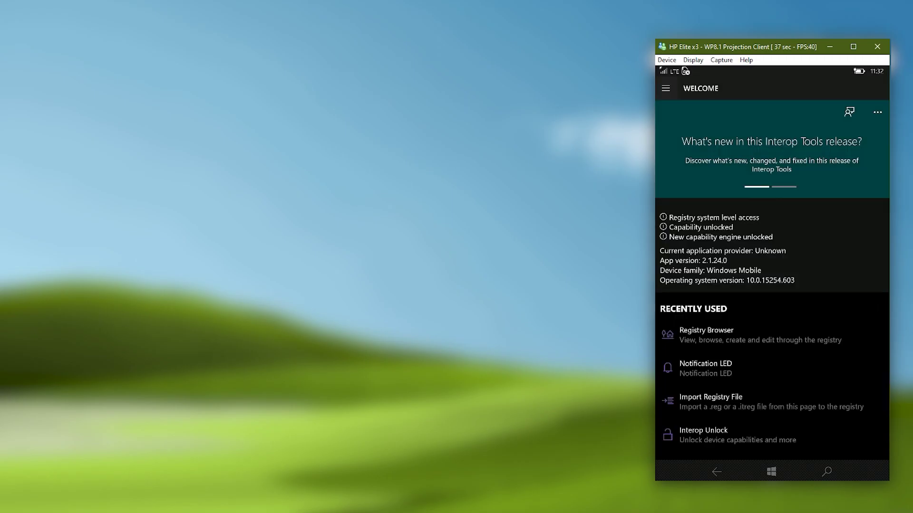
# Open the Registry Browser and navigate to HKLM > SOFTWARE > Microsoft.
pyautogui.click(666, 88)
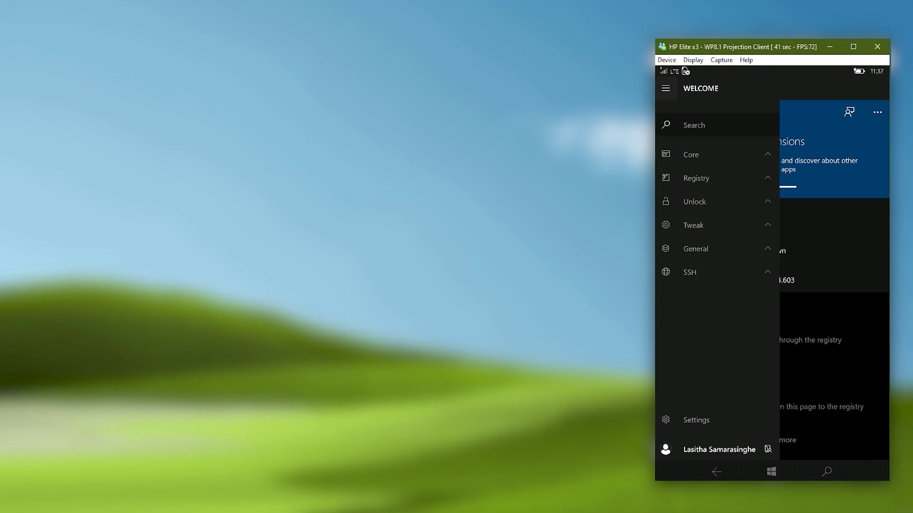
pyautogui.click(685, 177)
pyautogui.click(694, 222)
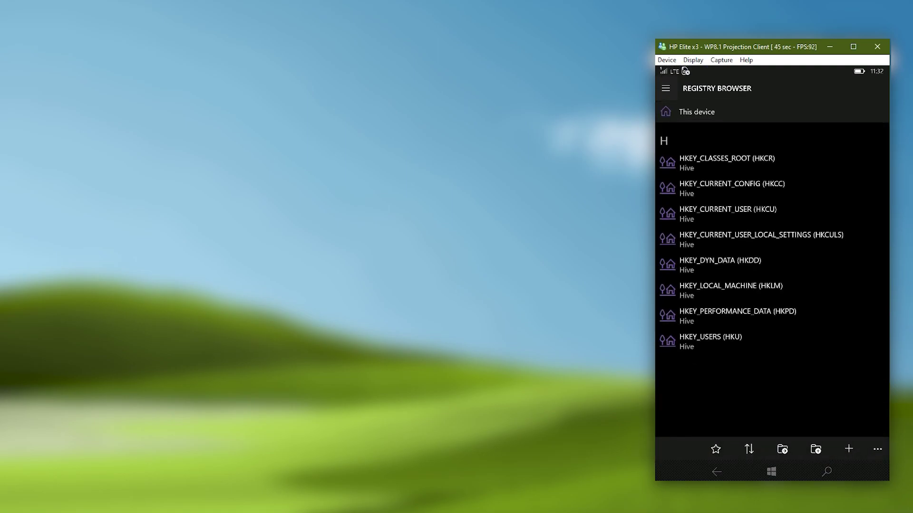
pyautogui.click(731, 290)
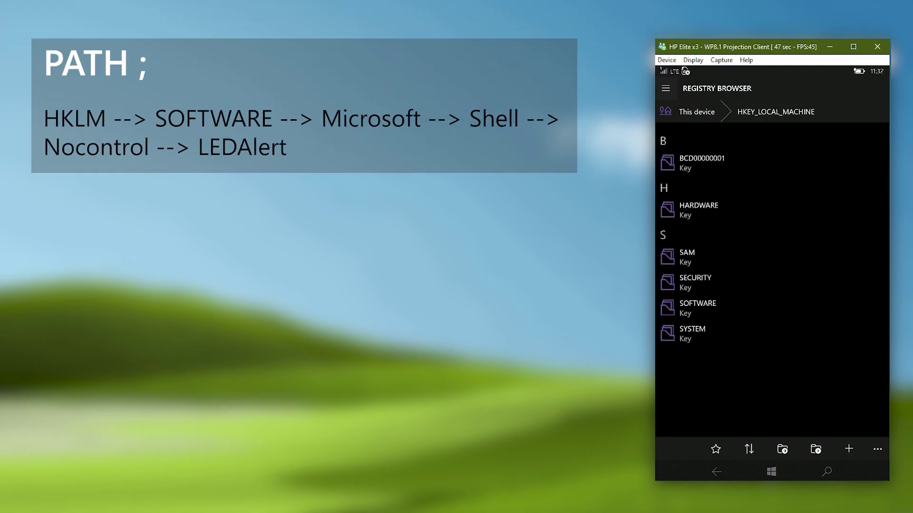
pyautogui.click(698, 308)
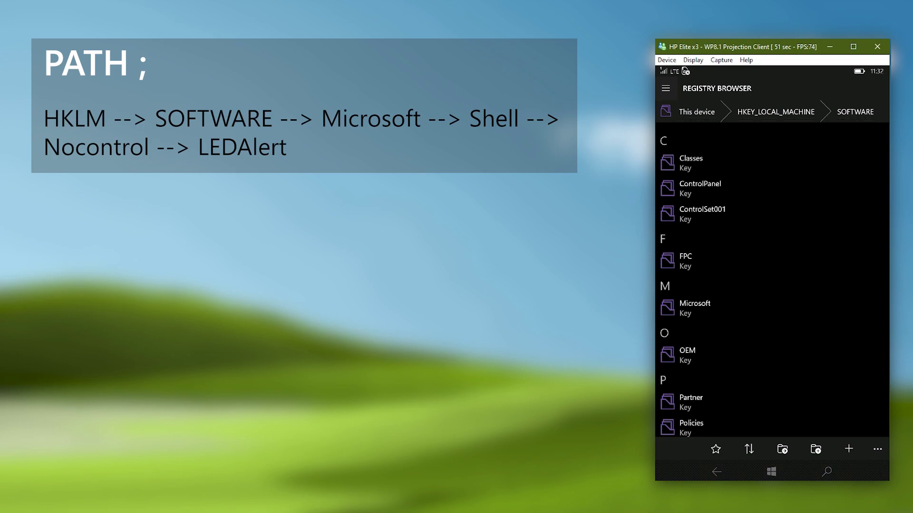
pyautogui.click(712, 308)
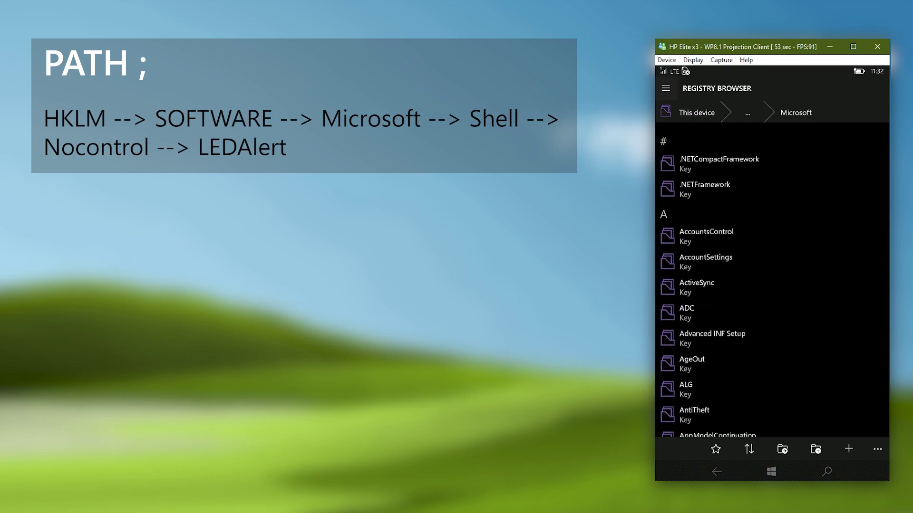
# Jump to the S keys and open Shell > Nocontrol > LedAlert.
pyautogui.click(671, 143)
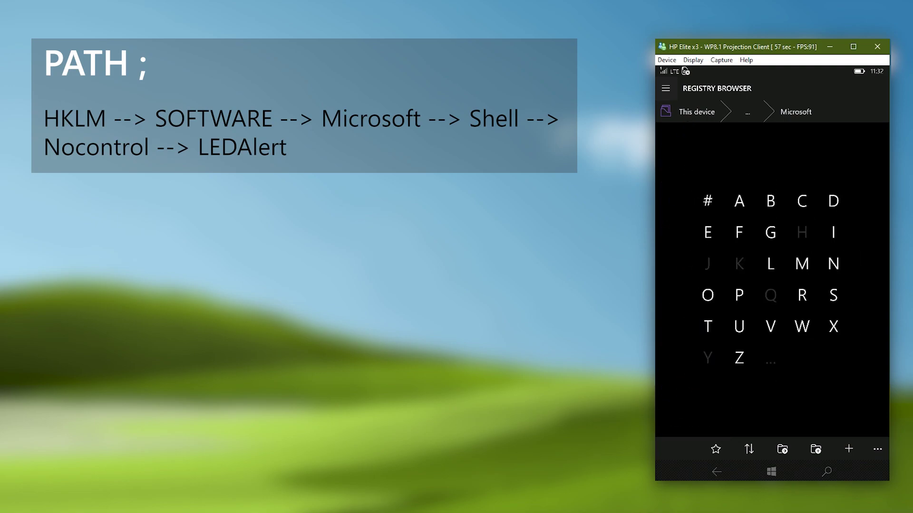
pyautogui.click(833, 295)
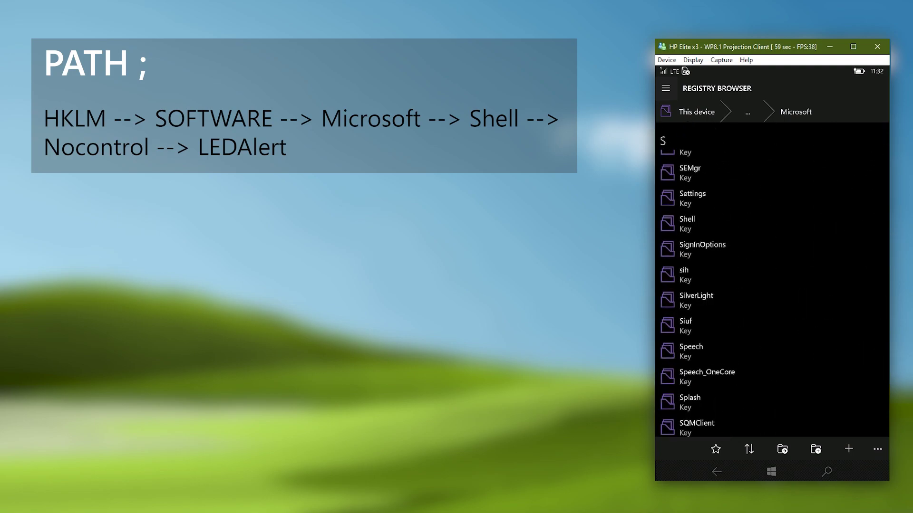
pyautogui.click(687, 220)
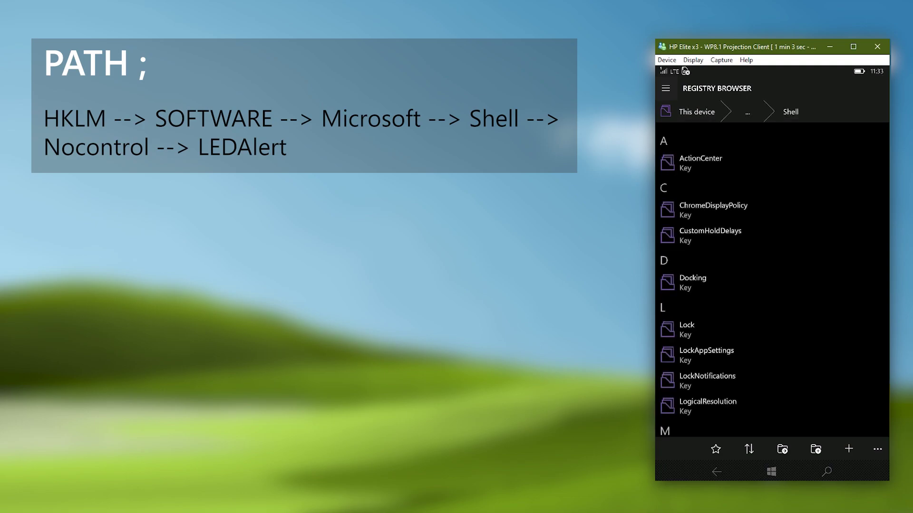
pyautogui.scroll(-6, 721, 338)
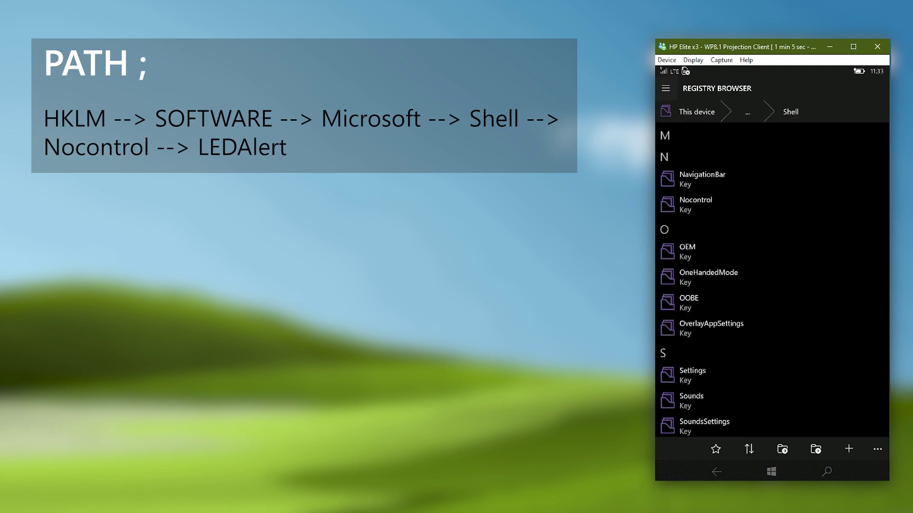
pyautogui.click(696, 204)
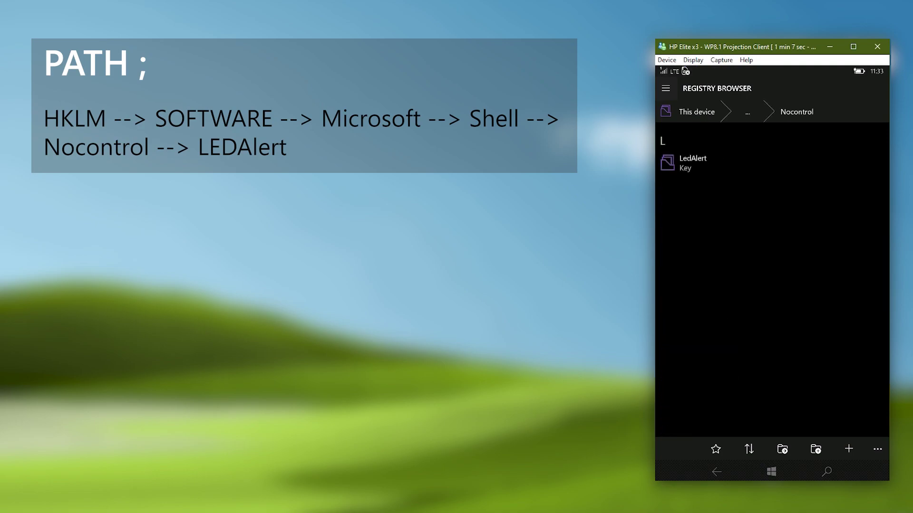
pyautogui.click(697, 162)
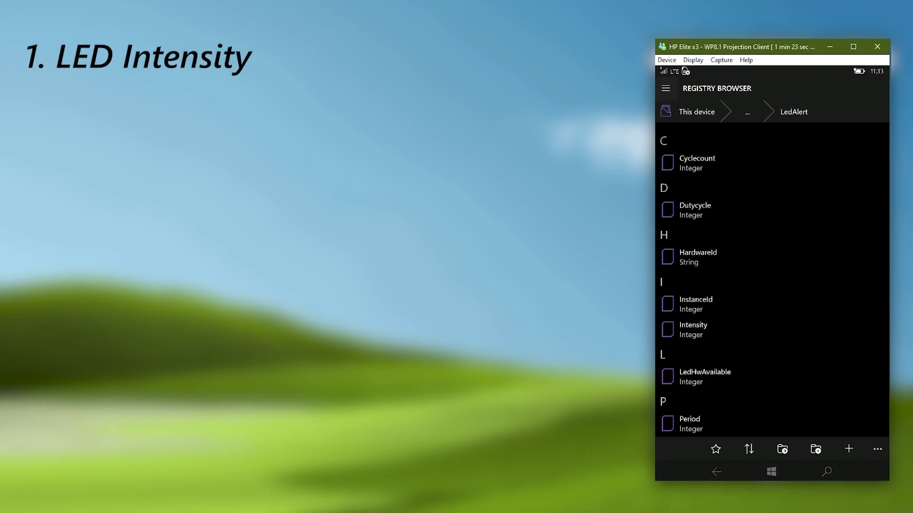
# Change the LedAlert Intensity data from 100 to 10, save it, and return to Start.
pyautogui.click(703, 324)
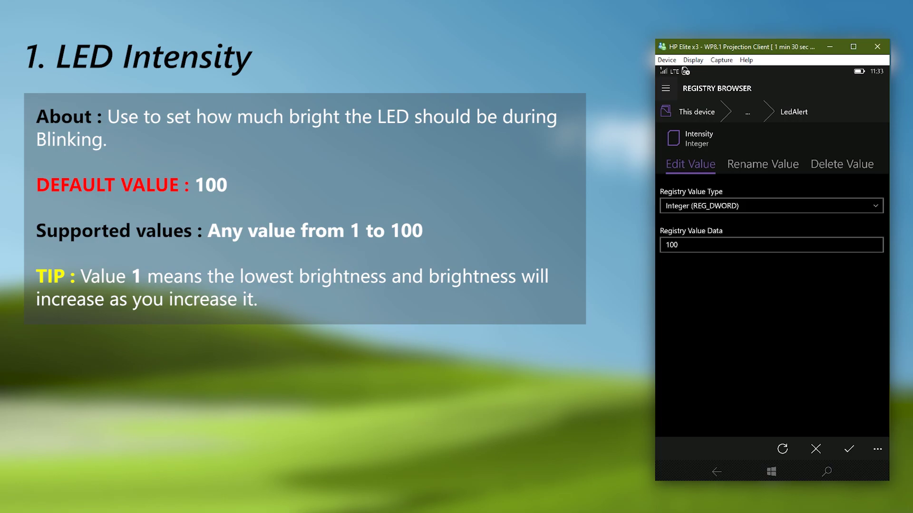
pyautogui.click(678, 245)
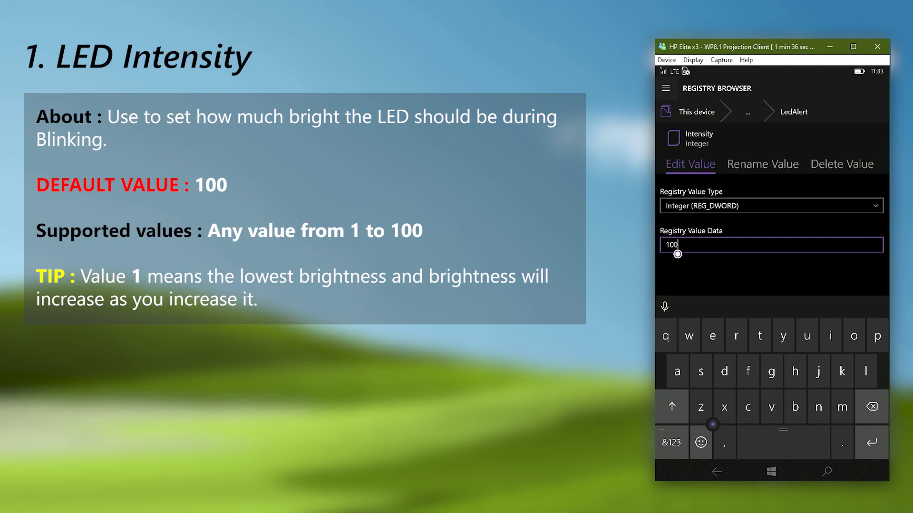
pyautogui.press('BackSpace')
pyautogui.press('BackSpace')
pyautogui.press('BackSpace')
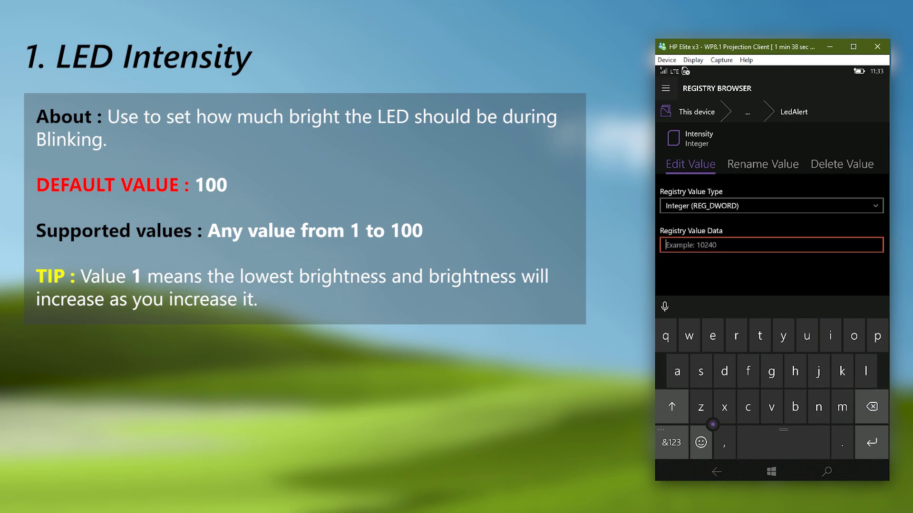
pyautogui.write('10')
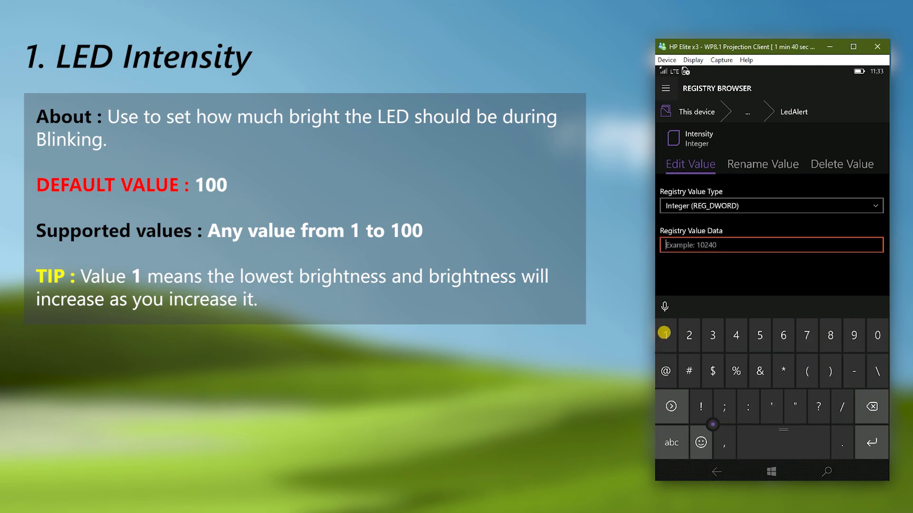
pyautogui.click(713, 283)
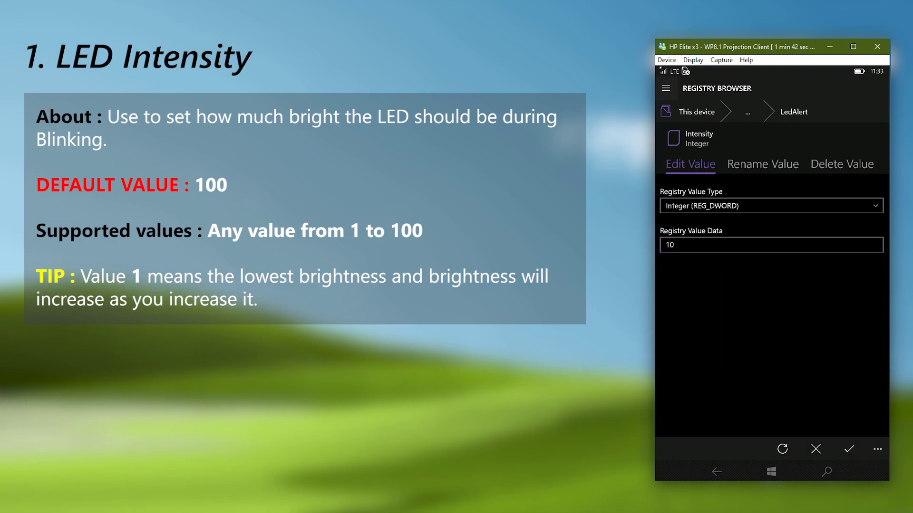
pyautogui.click(849, 450)
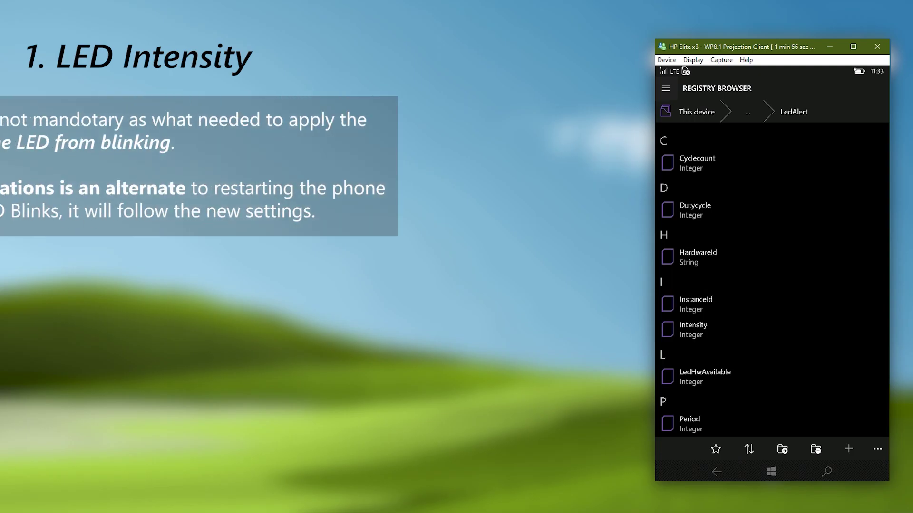
pyautogui.click(771, 472)
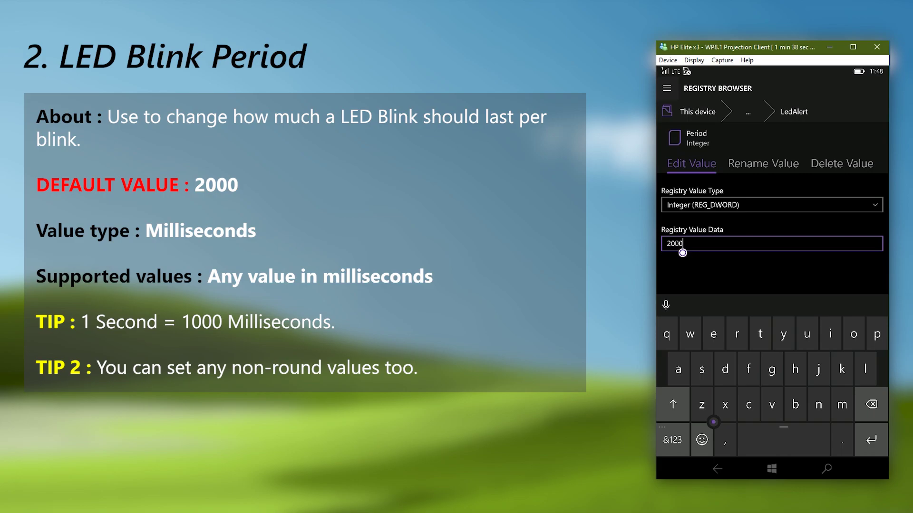
# Erase the old Period data of 2000 and begin entering a new number.
pyautogui.click(871, 404)
pyautogui.click(871, 404)
# Correct the Period value to 2500, save it, and return to Start.
pyautogui.click(871, 404)
pyautogui.click(871, 405)
pyautogui.click(672, 440)
pyautogui.click(713, 334)
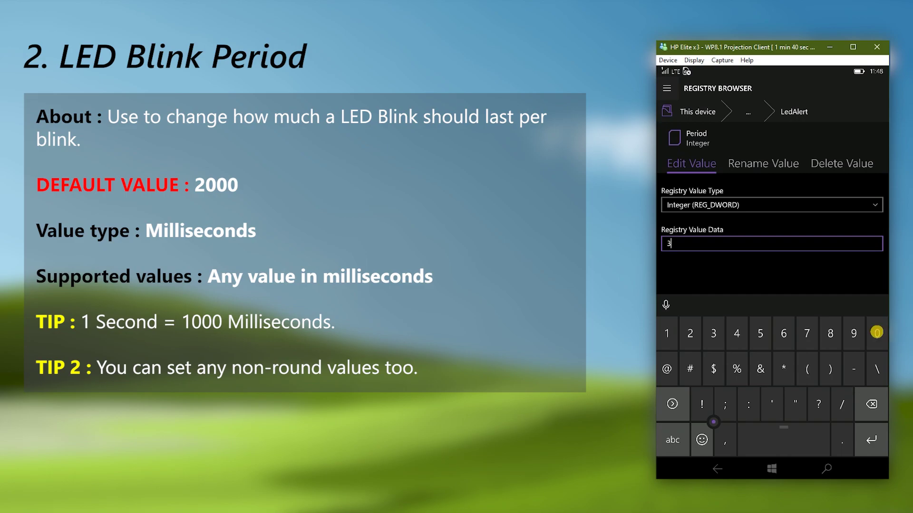
pyautogui.click(876, 333)
pyautogui.click(877, 333)
pyautogui.click(877, 333)
pyautogui.click(871, 404)
pyautogui.click(871, 404)
pyautogui.click(870, 404)
pyautogui.click(871, 404)
pyautogui.click(689, 334)
pyautogui.click(760, 333)
pyautogui.click(876, 334)
pyautogui.click(876, 333)
pyautogui.click(848, 446)
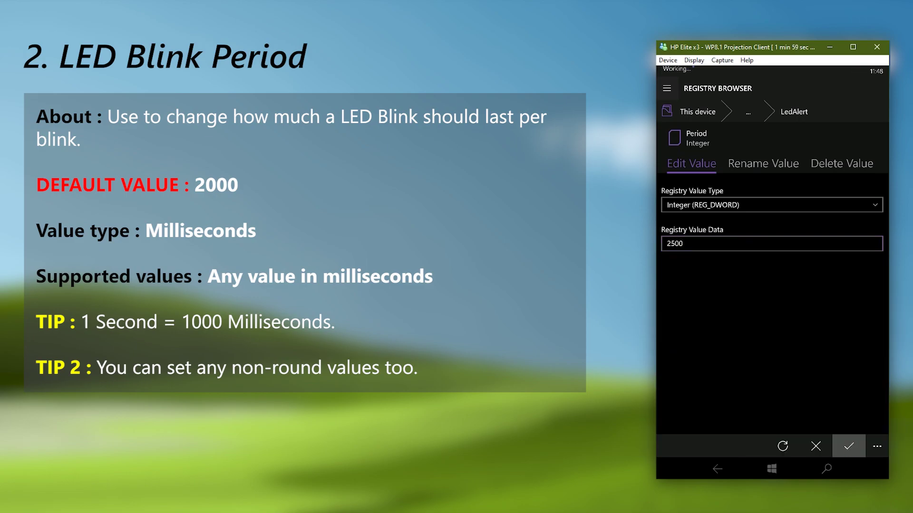
pyautogui.click(771, 469)
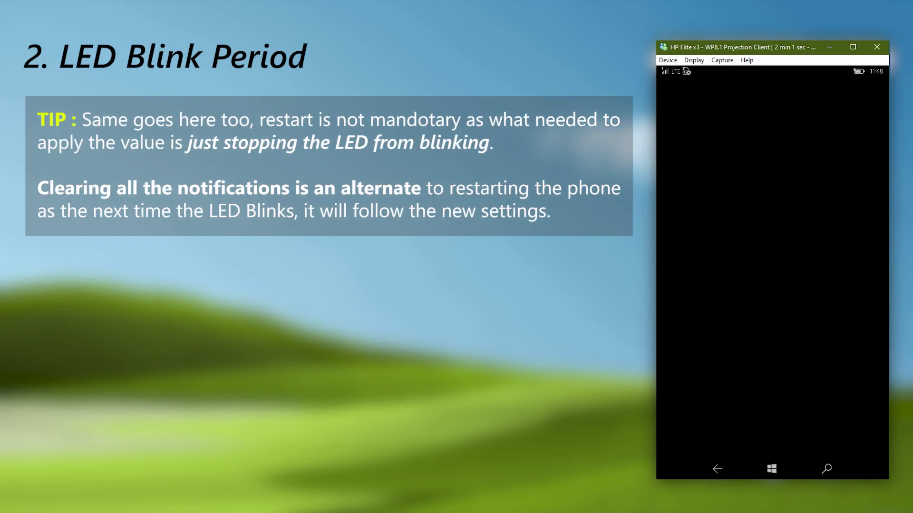